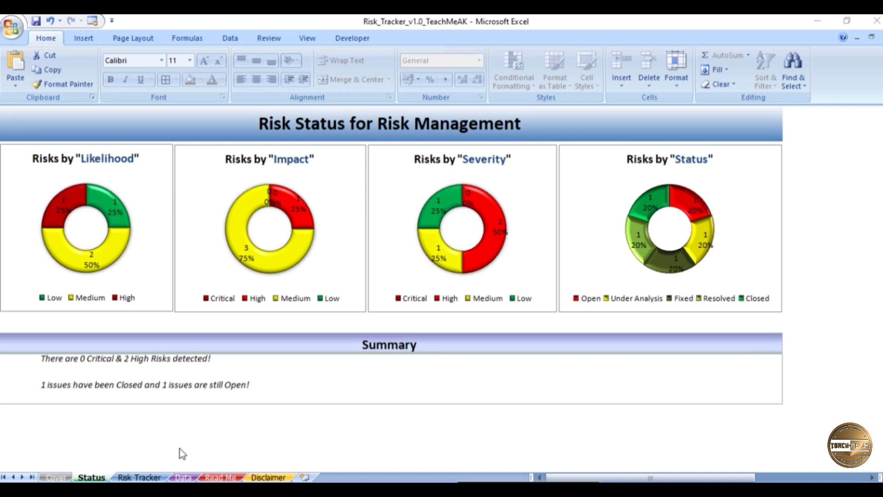
Review the mandatory company, department, project and risk manager fields on the Data sheet
left_click(193, 478)
left_click(192, 478)
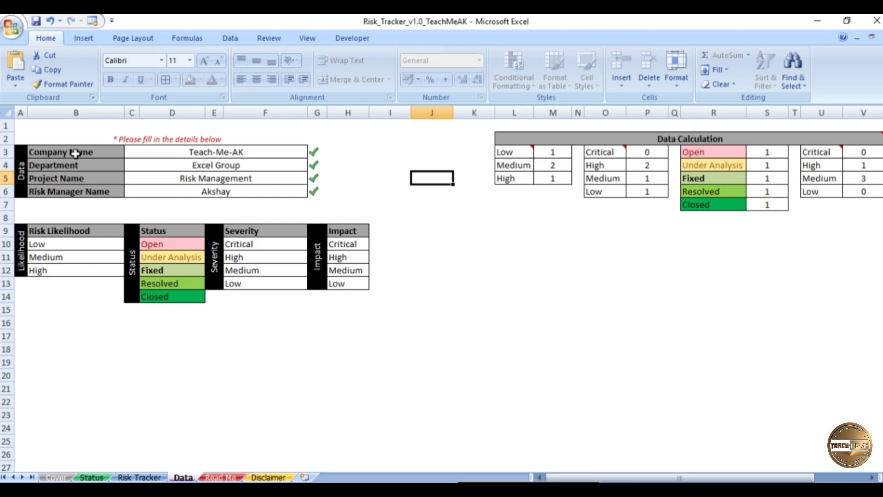
left_click(139, 152)
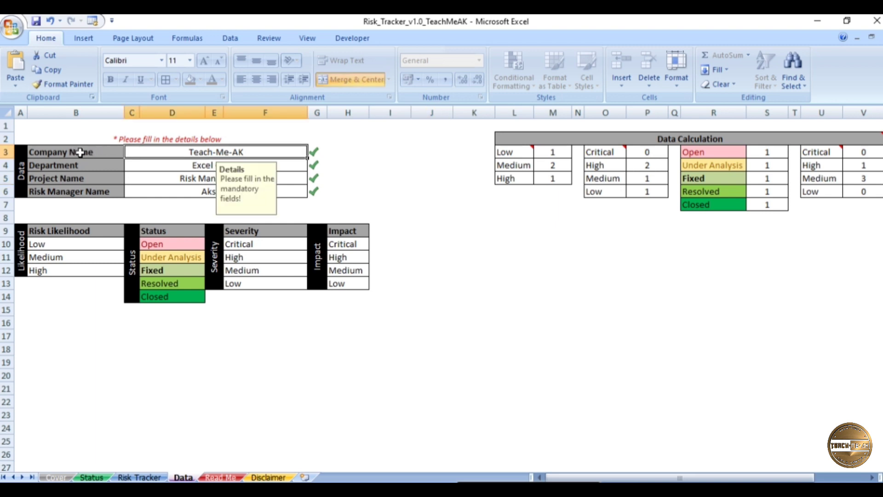
left_click(133, 163)
left_click(142, 178)
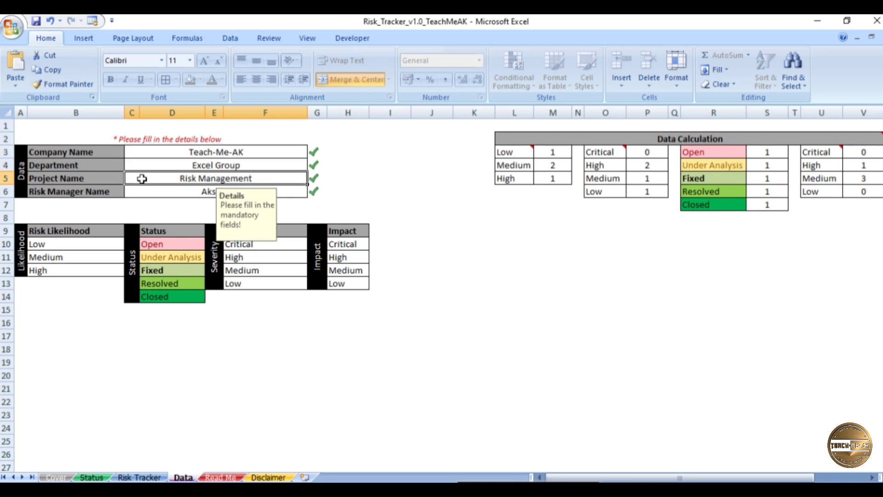
left_click(142, 190)
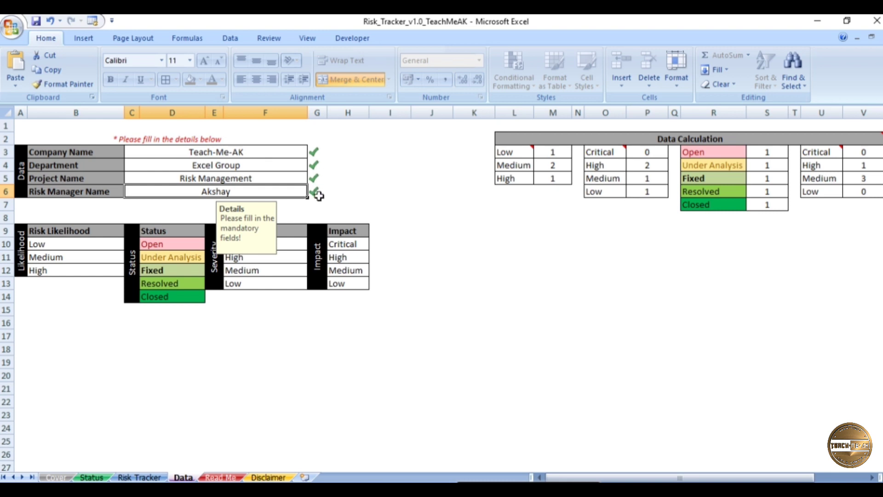
left_click_drag(220, 153, 220, 189)
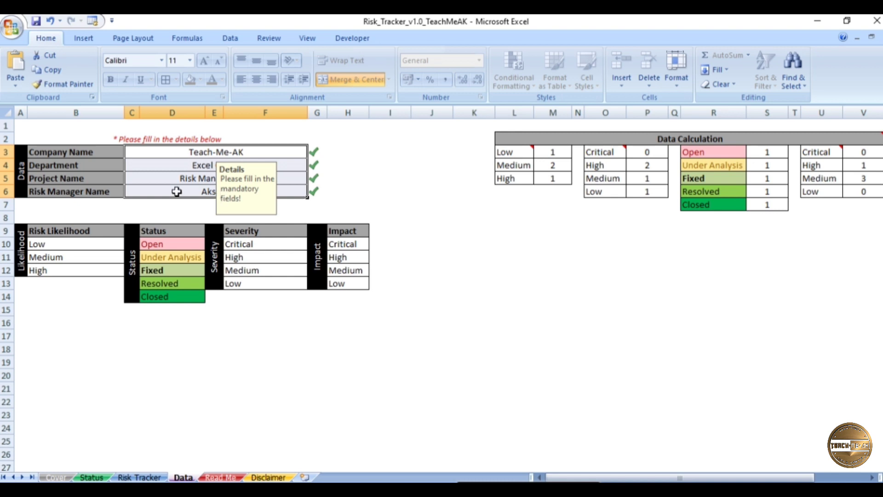
Clear the Company Name entry in the mandatory details
left_click(285, 150)
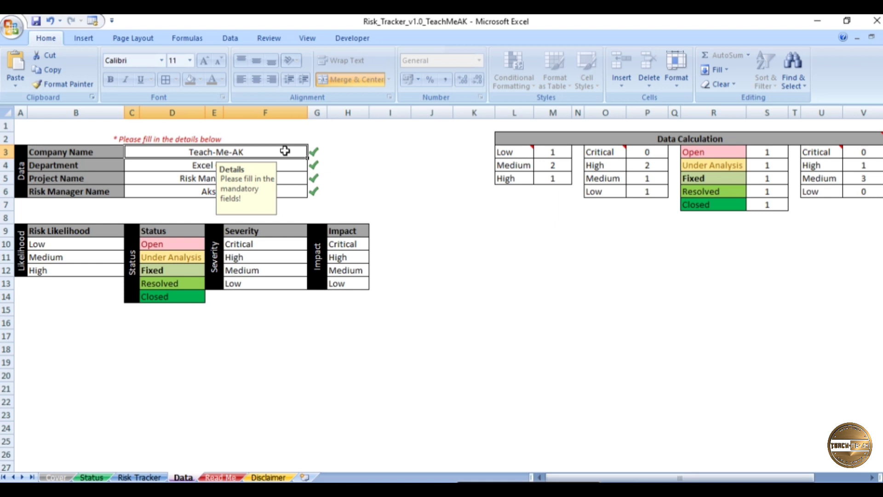
key("BackSpace")
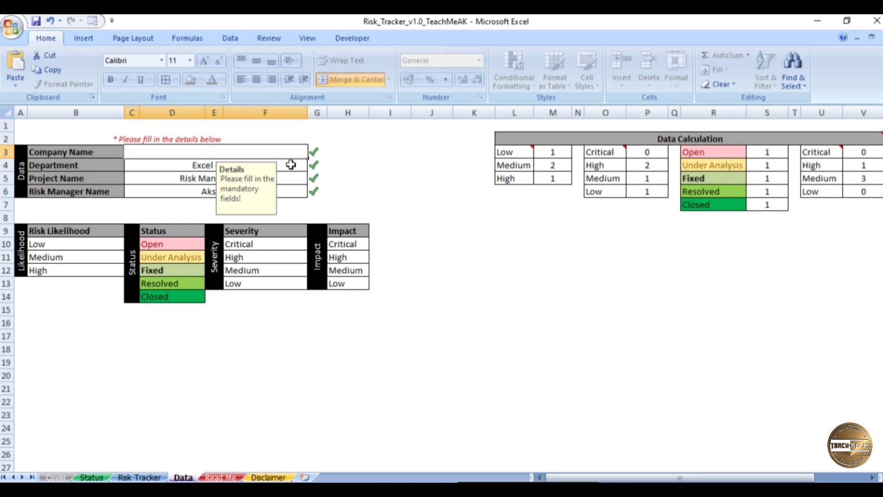
left_click(291, 164)
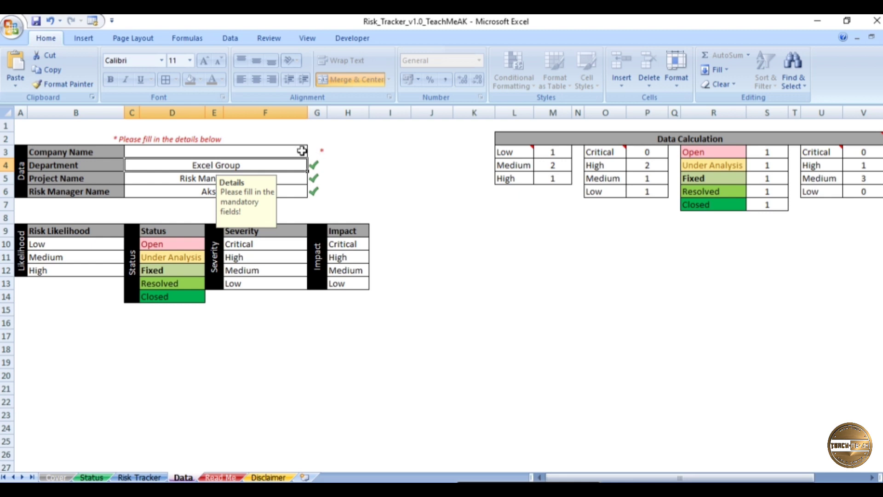
Enter Teach-Me-AK as the Company Name in the mandatory details
left_click(276, 152)
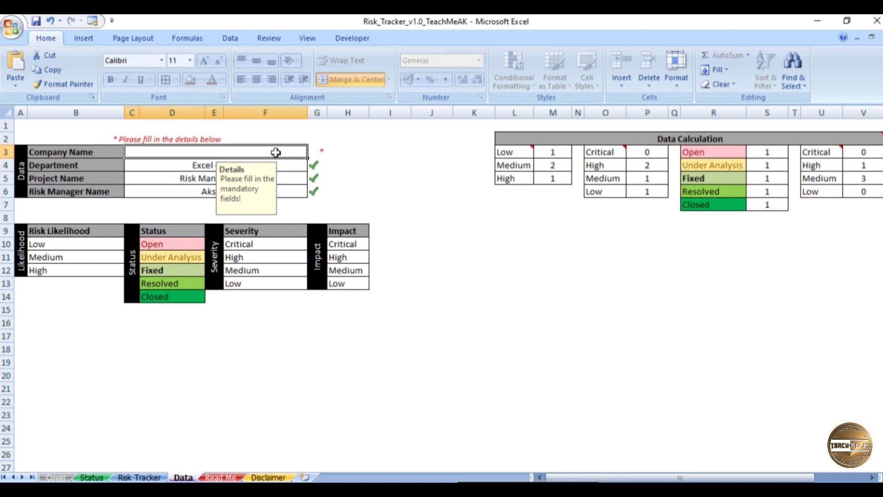
type("Tea")
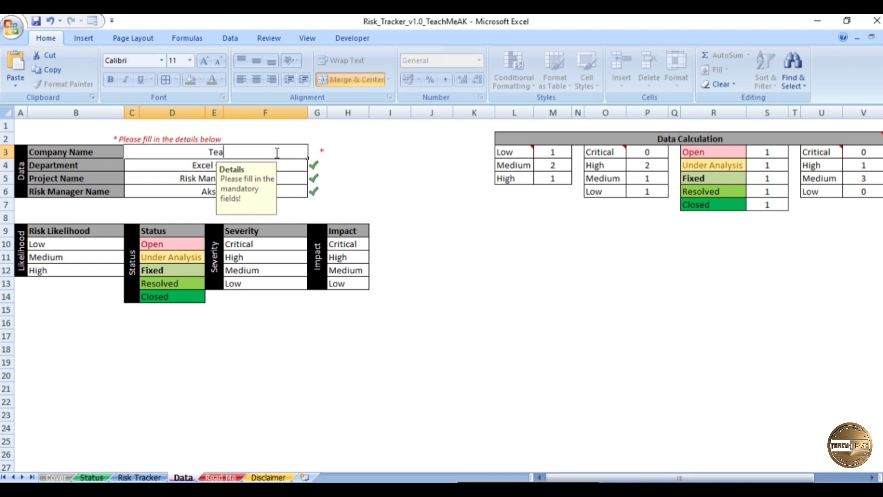
type("ch-Me-Ak")
key("BackSpace")
type("K")
key("Return")
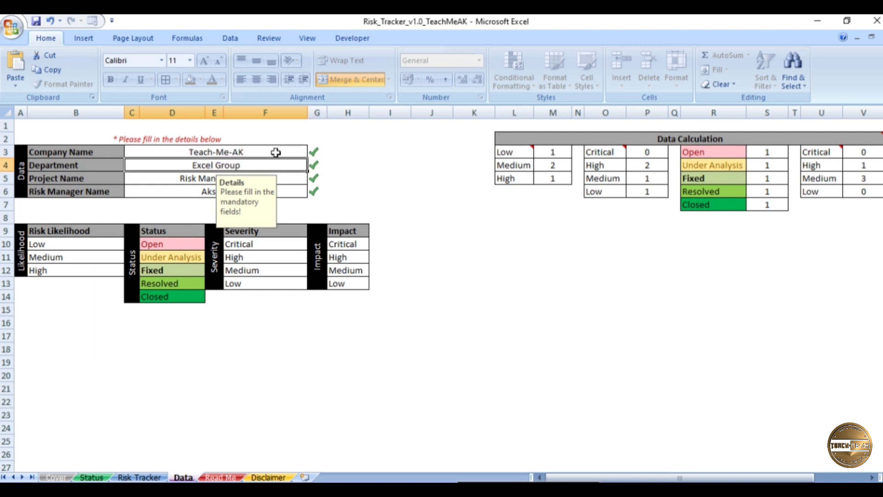
left_click(345, 176)
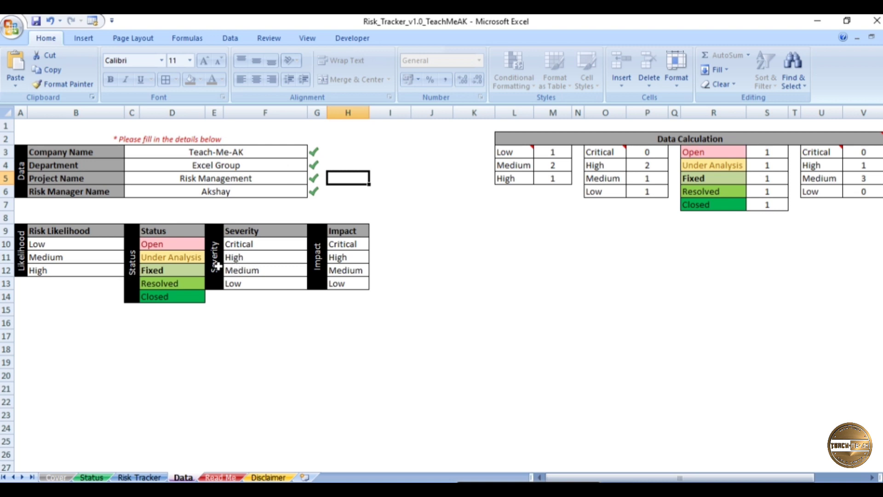
Examine the Risk Likelihood and Status option lists on the Data sheet
left_click_drag(47, 241, 52, 271)
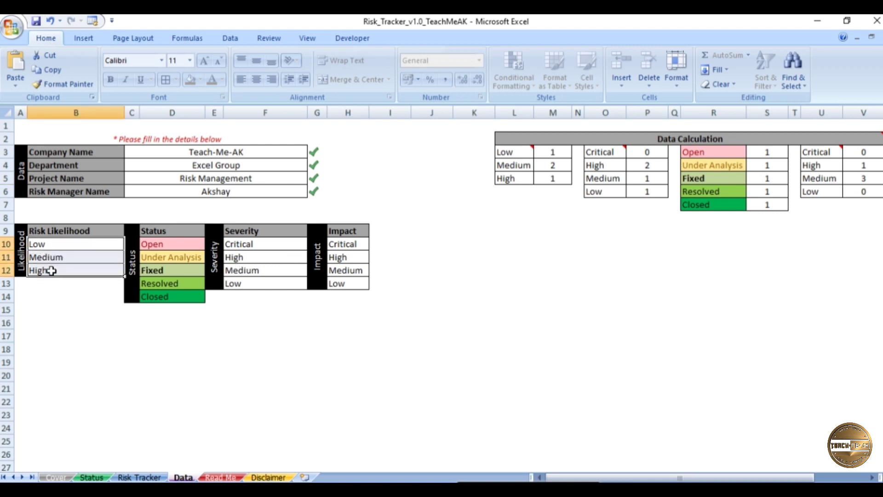
key("ctrl+Down")
double_click(70, 247)
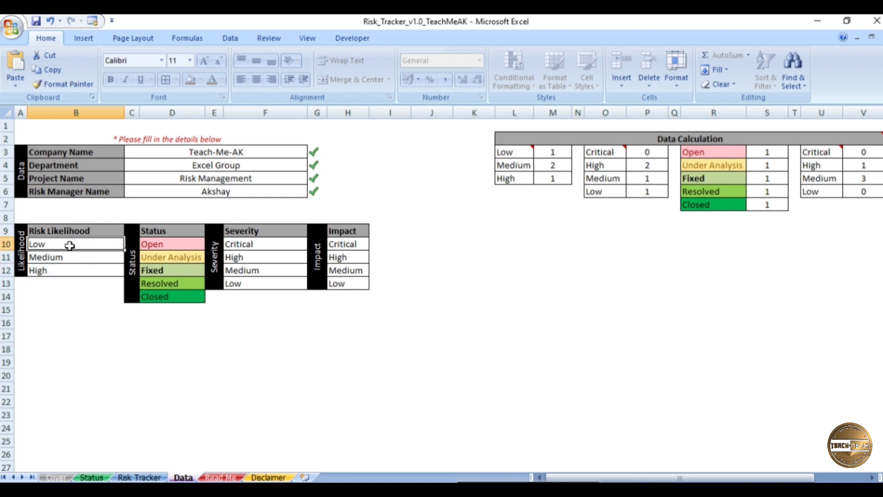
left_click(181, 246)
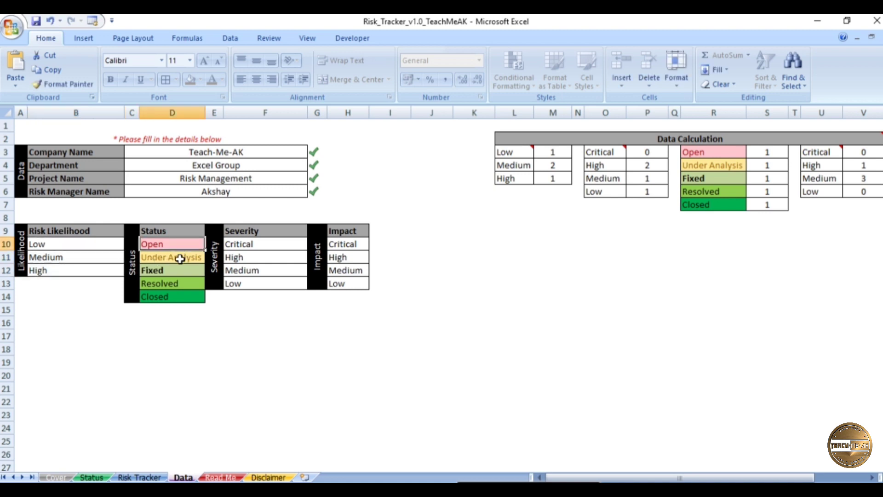
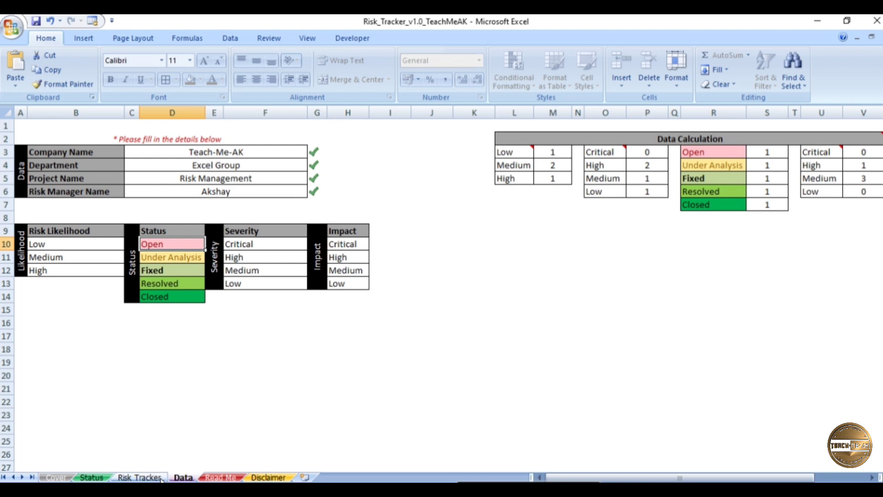
On the Risk Tracker sheet, start a new risk in the first empty row with reporting date 10-Sep-23 and description "Risk 5 description"
left_click(140, 477)
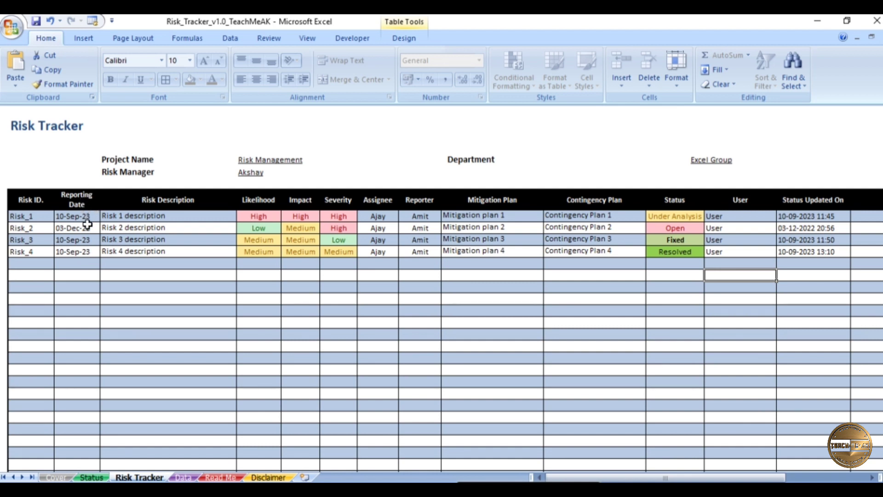
left_click(85, 262)
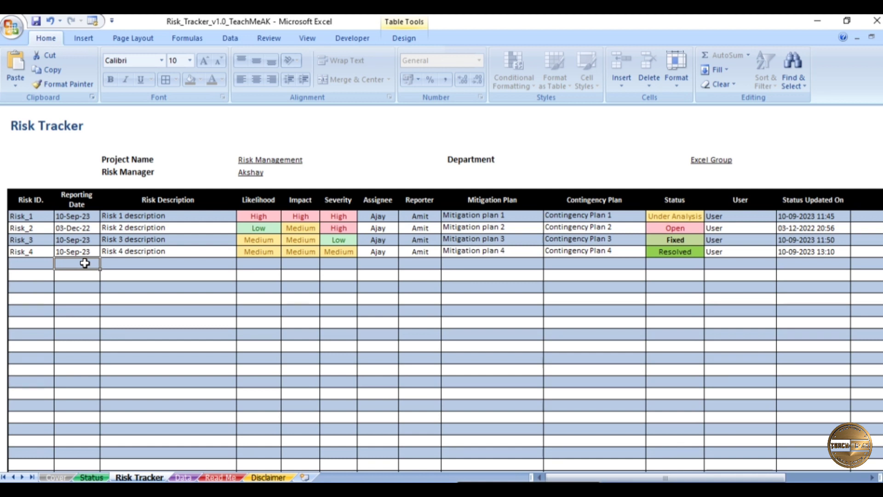
type("10-sep-23")
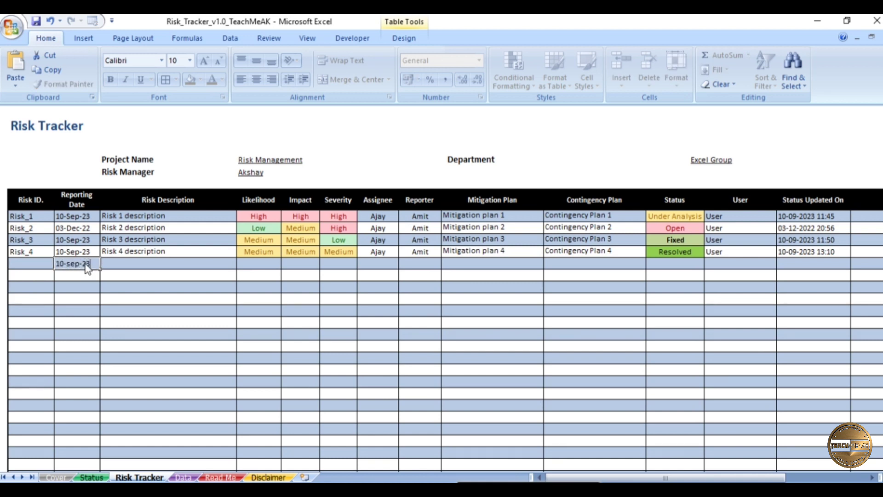
key("Tab")
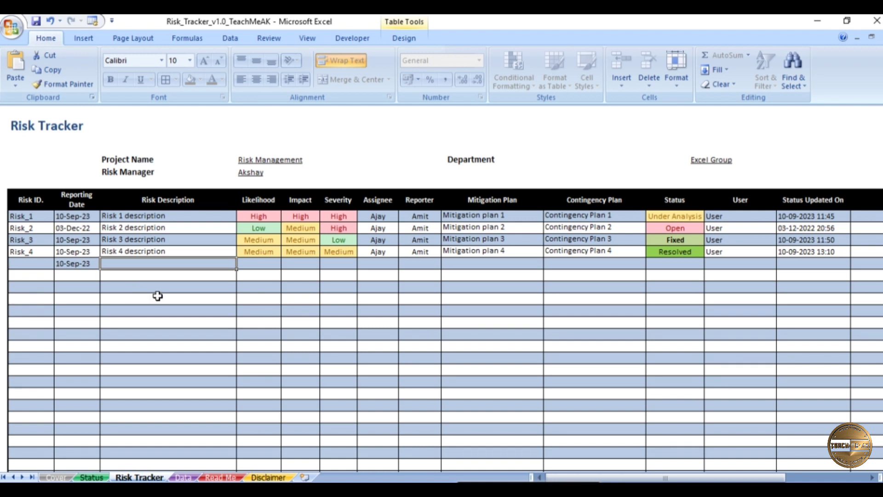
type("Ri")
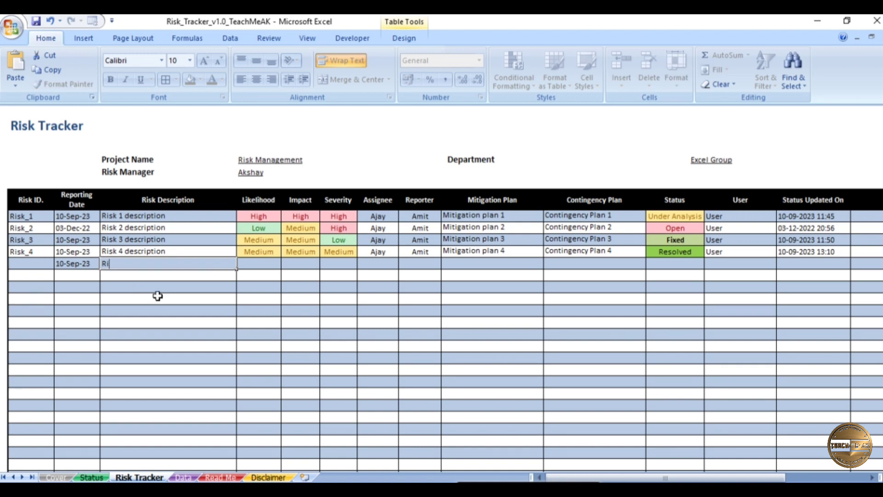
type("sk 5 description")
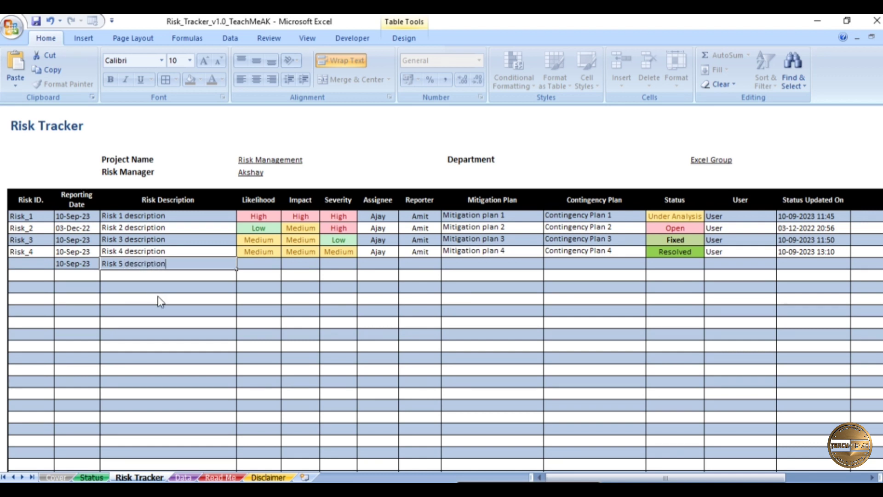
key("Return")
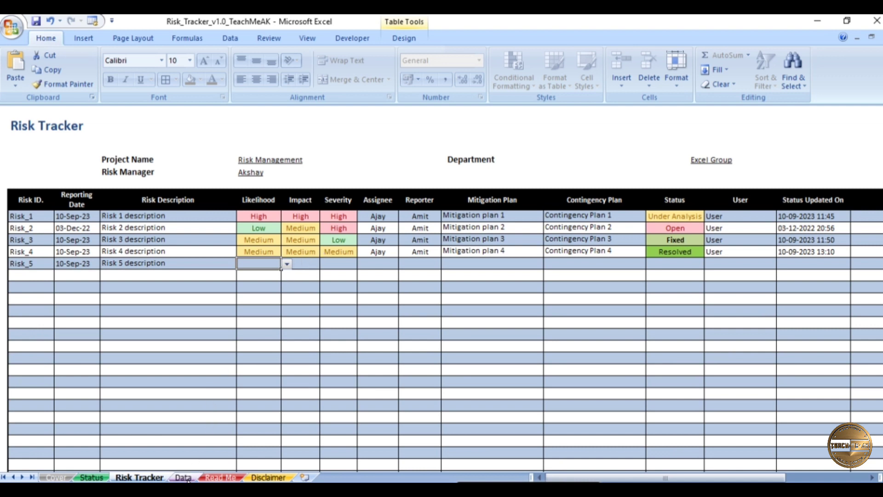
Set the Likelihood, Impact and Severity of the Risk_5 row to Low
left_click(287, 264)
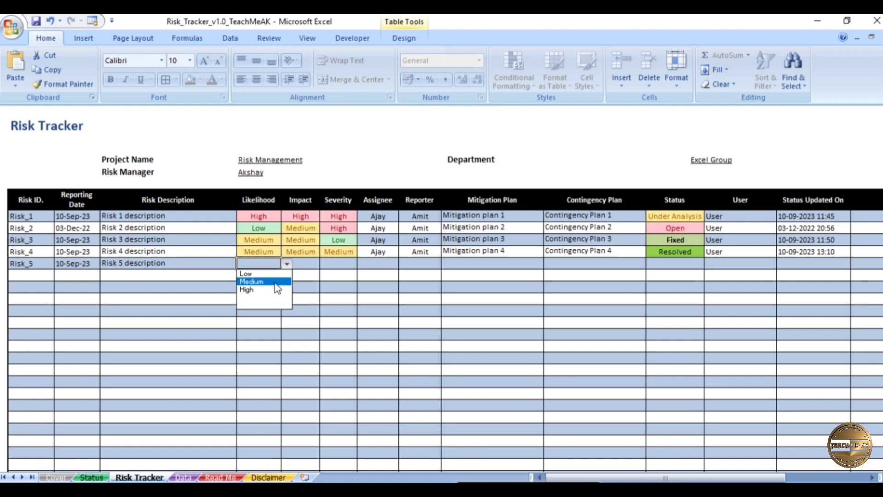
left_click(272, 273)
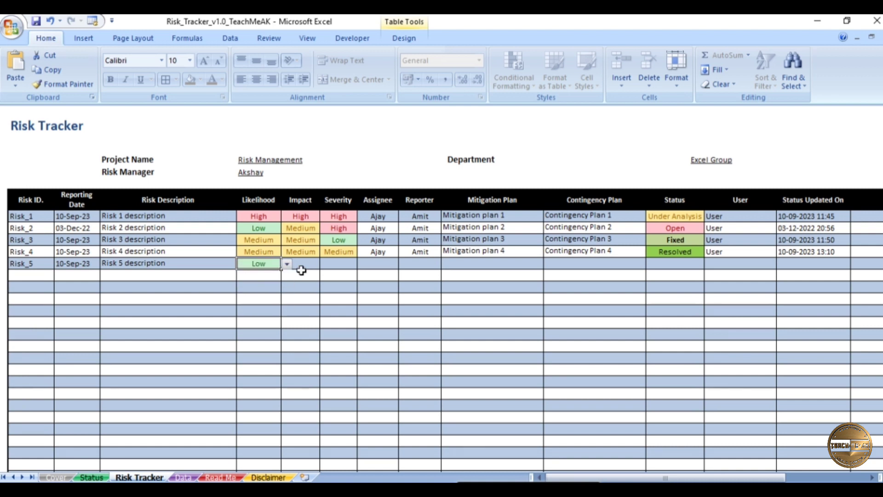
left_click(304, 265)
left_click(325, 264)
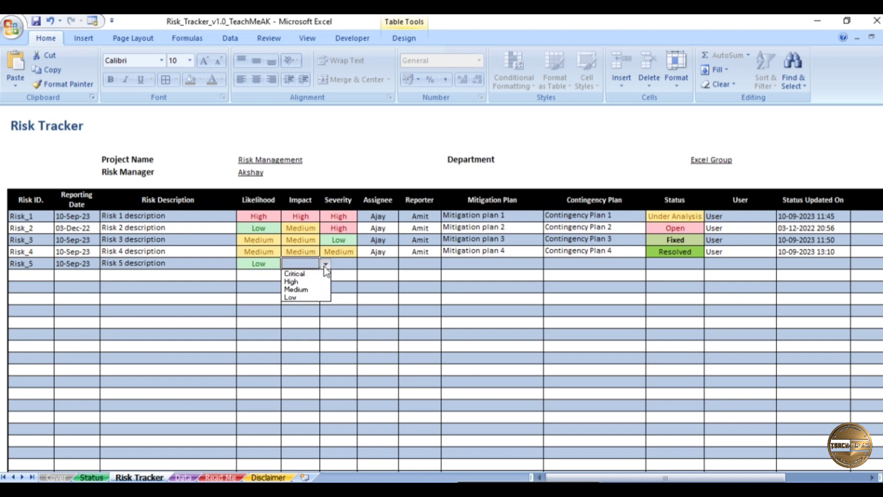
left_click(314, 297)
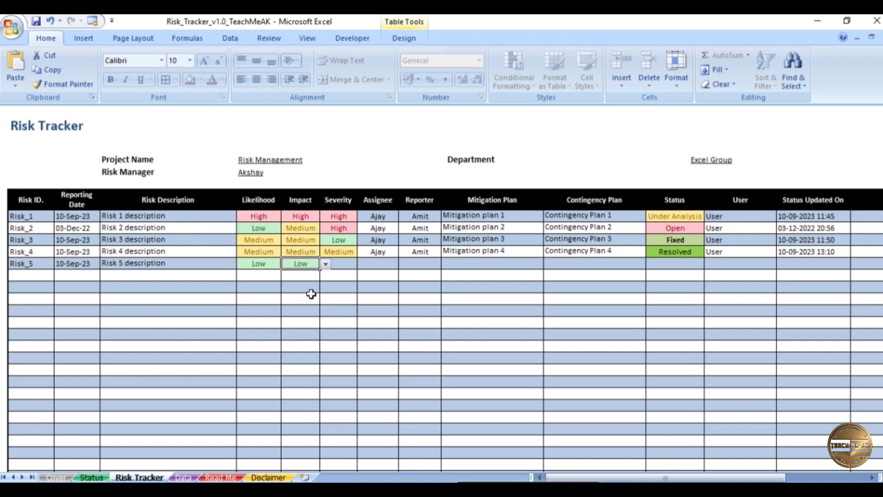
left_click(338, 265)
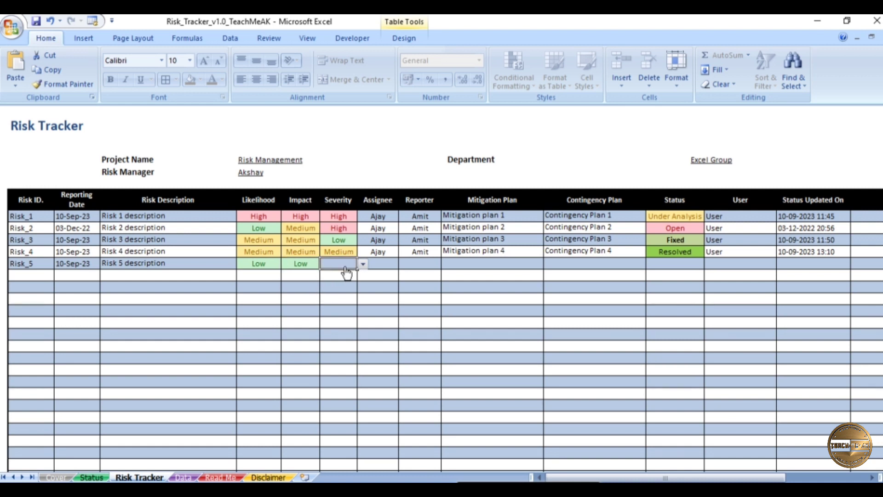
left_click(363, 265)
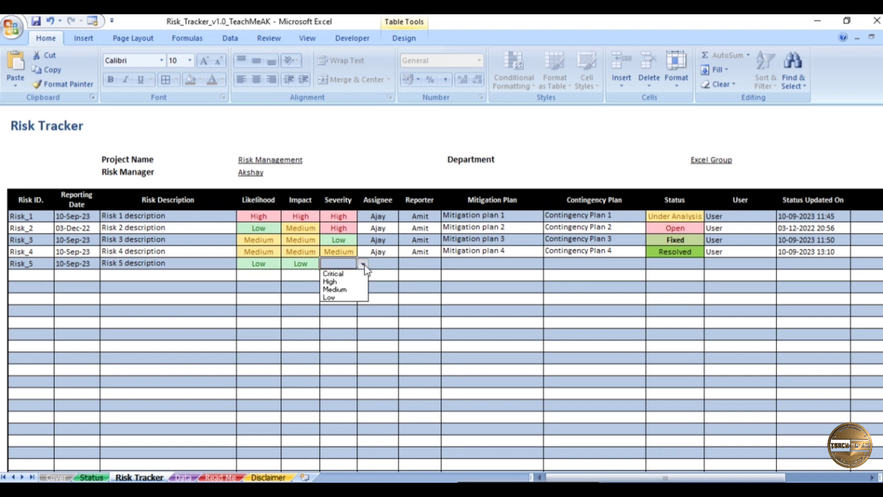
left_click(352, 298)
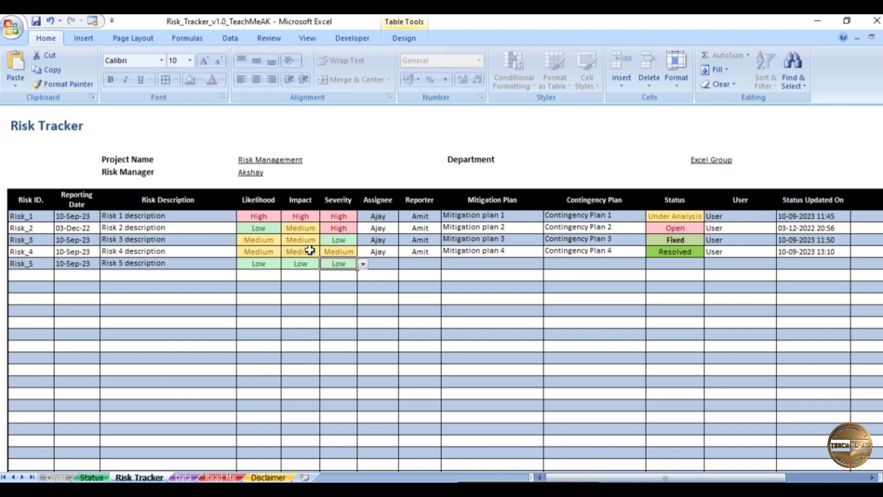
Fill in the assignee's and reporter's names for Risk_5, using the same people as in the rows above
left_click(377, 263)
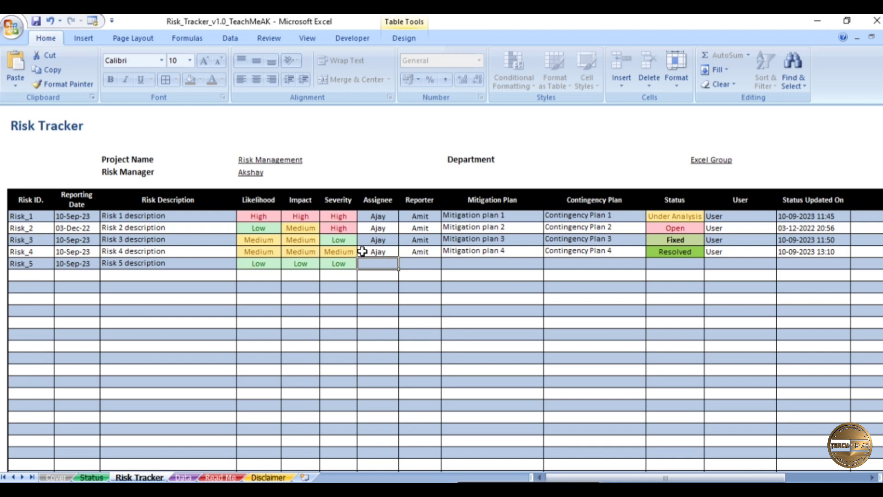
type("Ajay")
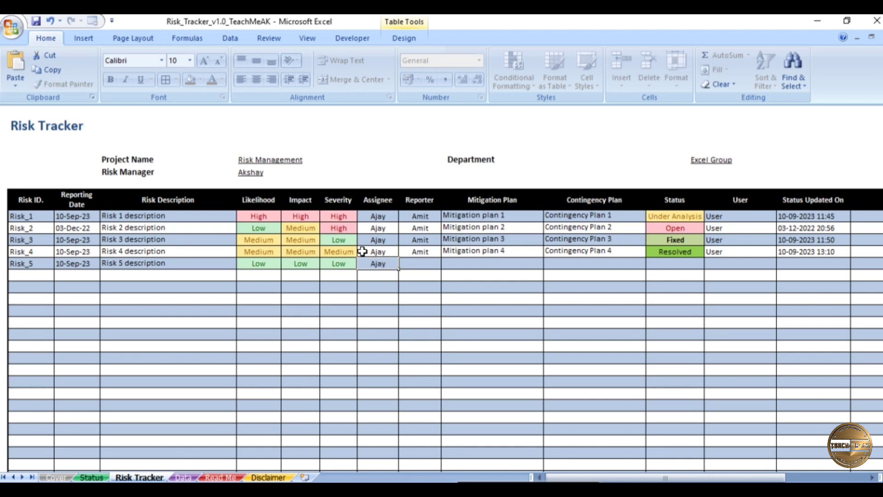
key("Tab")
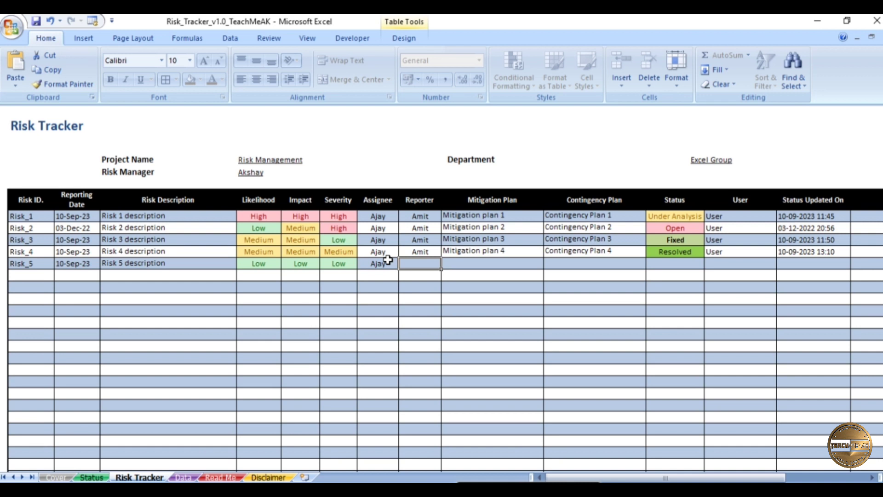
type("Amit")
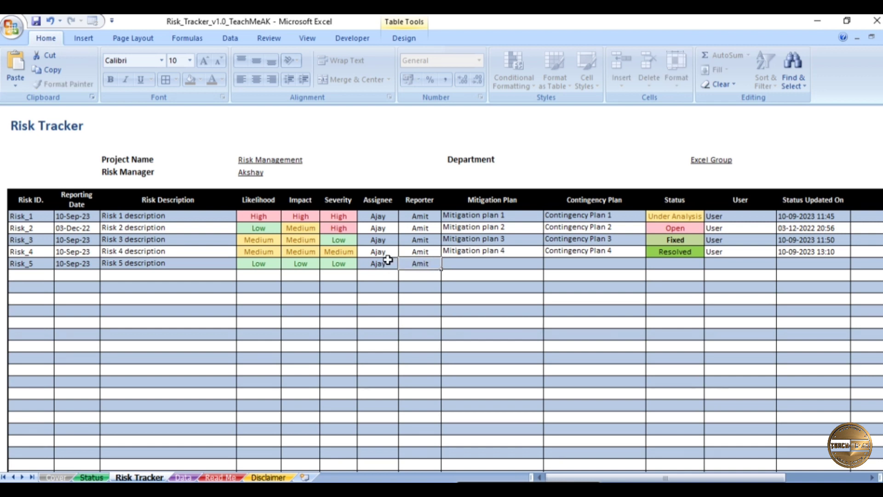
key("Tab")
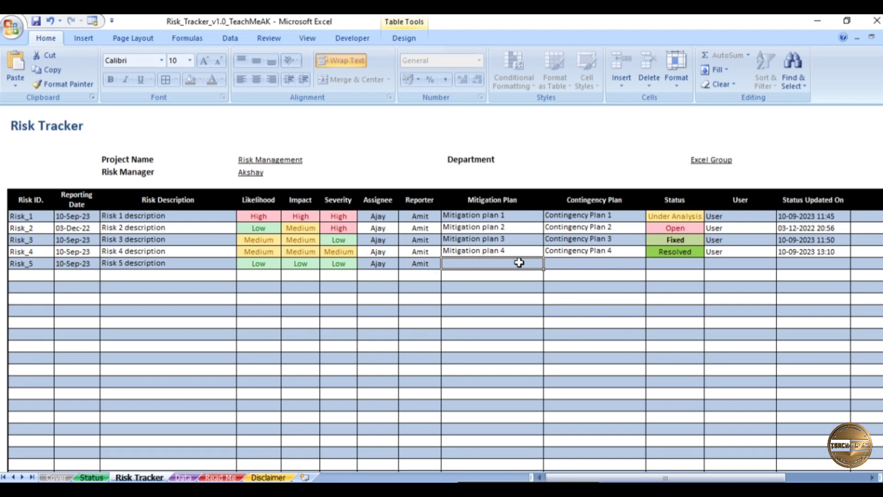
Set the Status of the Risk_5 row to Open
left_click(676, 266)
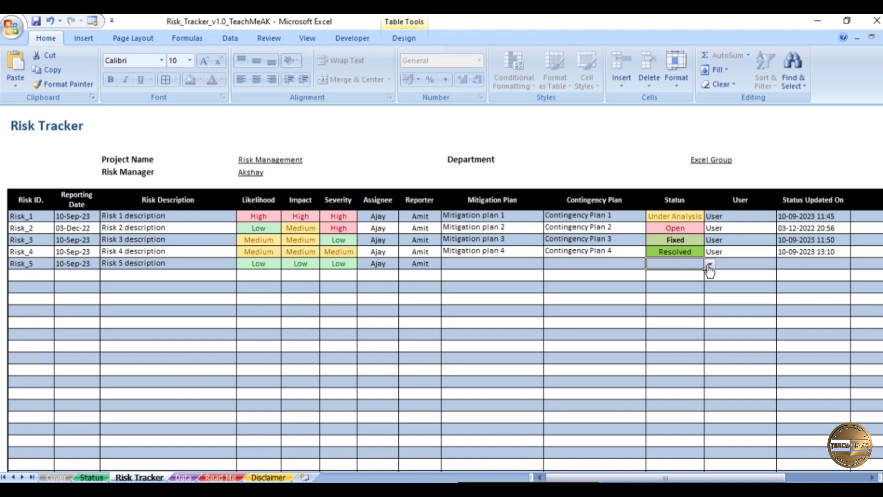
left_click(709, 266)
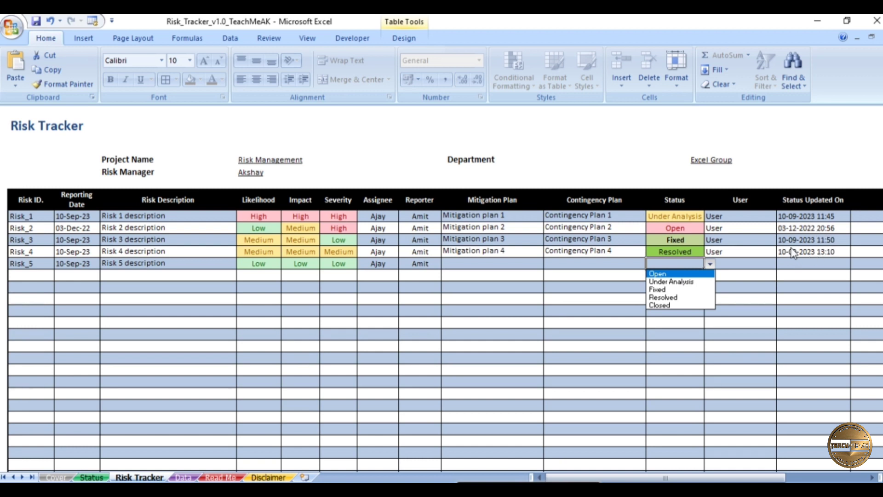
left_click(680, 274)
left_click(679, 275)
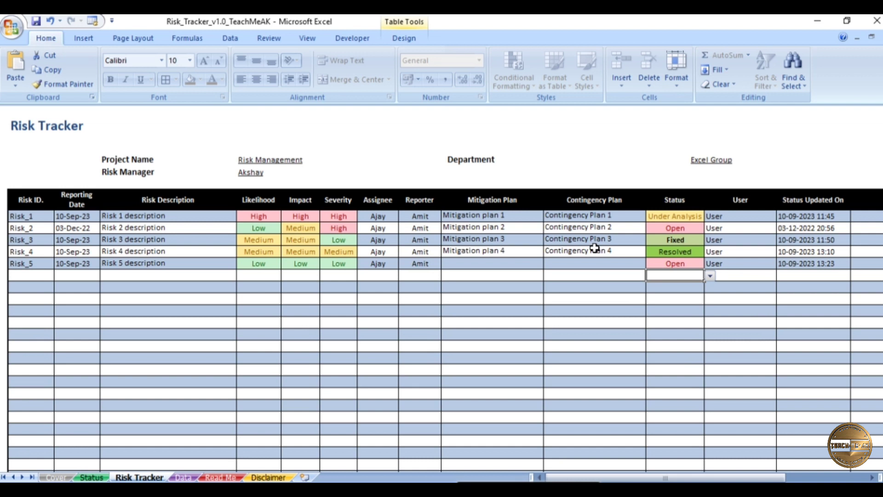
left_click(595, 274)
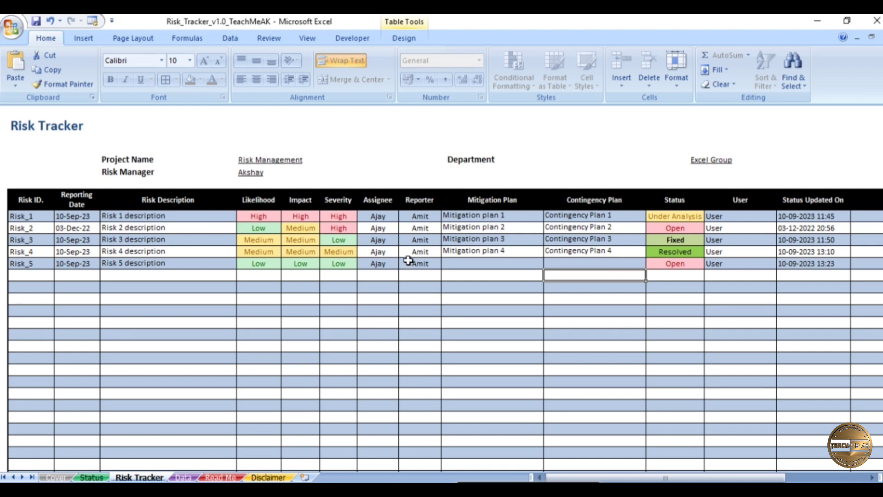
Change the Status of the Risk_5 row to Under Analysis
left_click(674, 268)
left_click(710, 265)
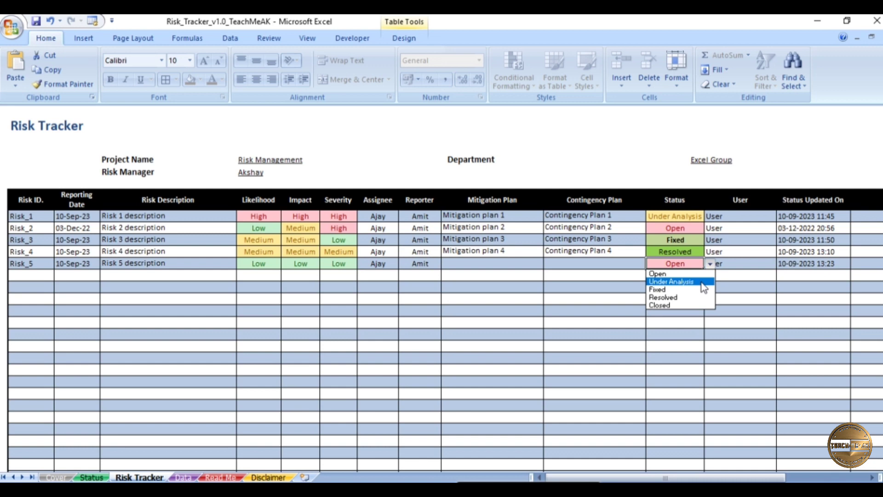
left_click(703, 286)
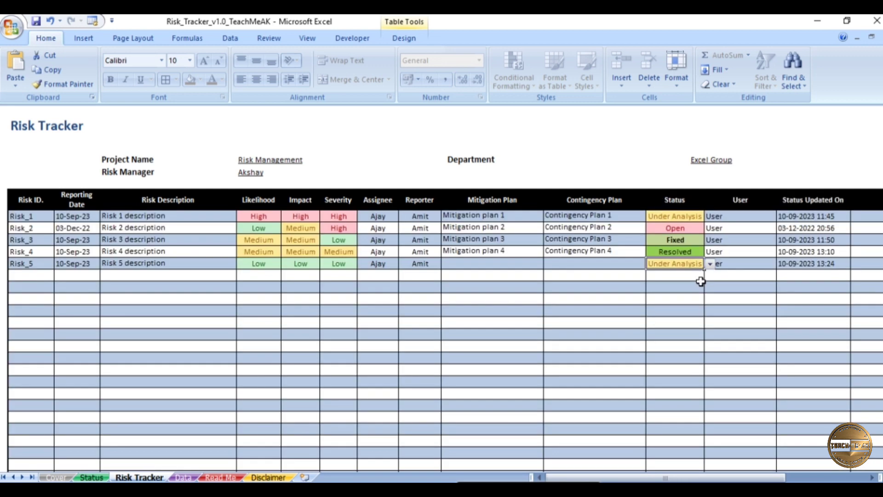
left_click(743, 266)
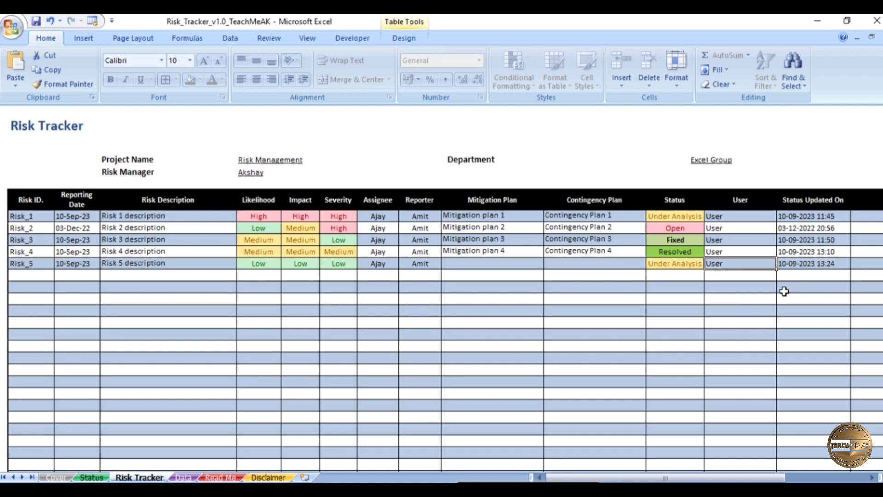
Fill in Risk_5's Mitigation Plan as "Mitigation plan 5" and its Contingency Plan as "Contingency Plan 5"
left_click(465, 266)
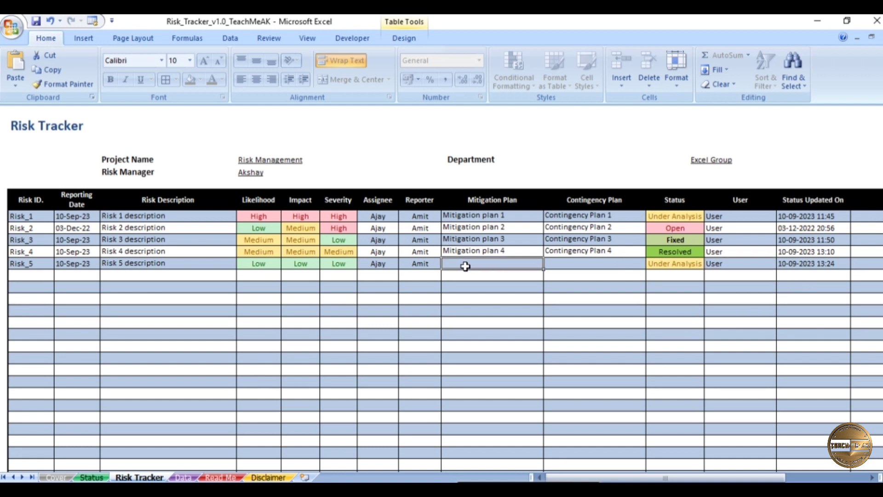
type("Mi")
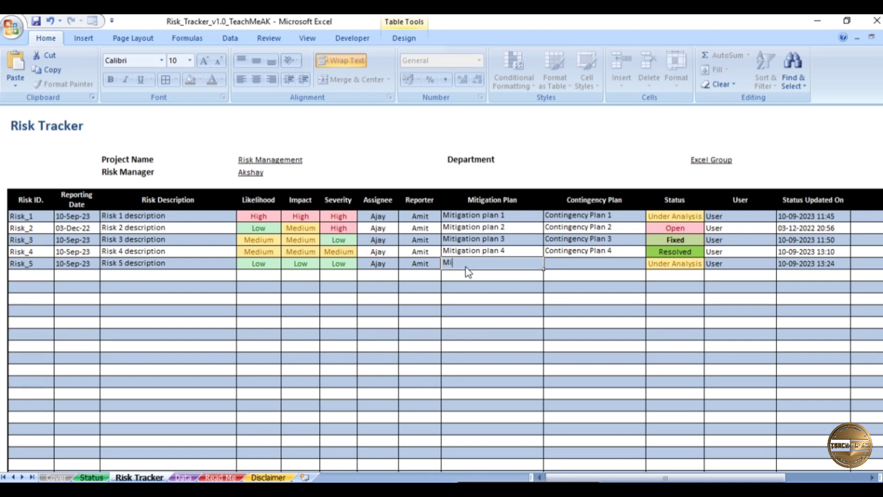
type("tigation plan 5")
key("Tab")
type("Co")
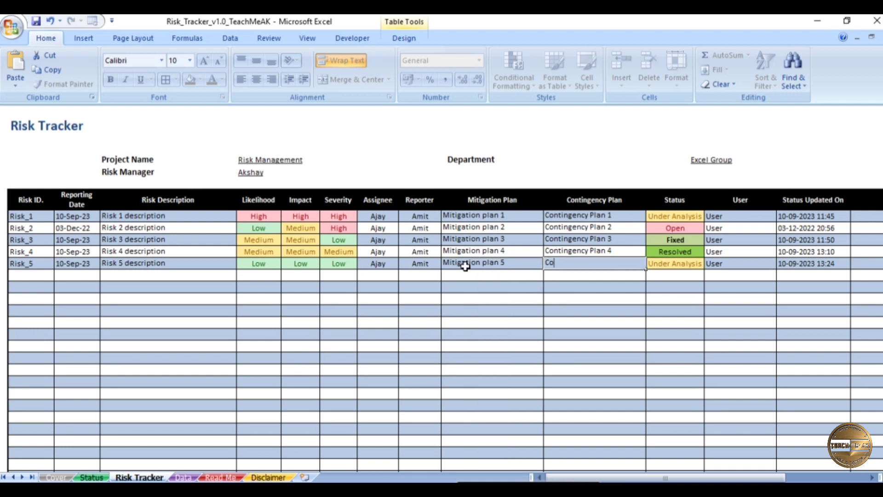
type("ntingency Plan 5")
key("Return")
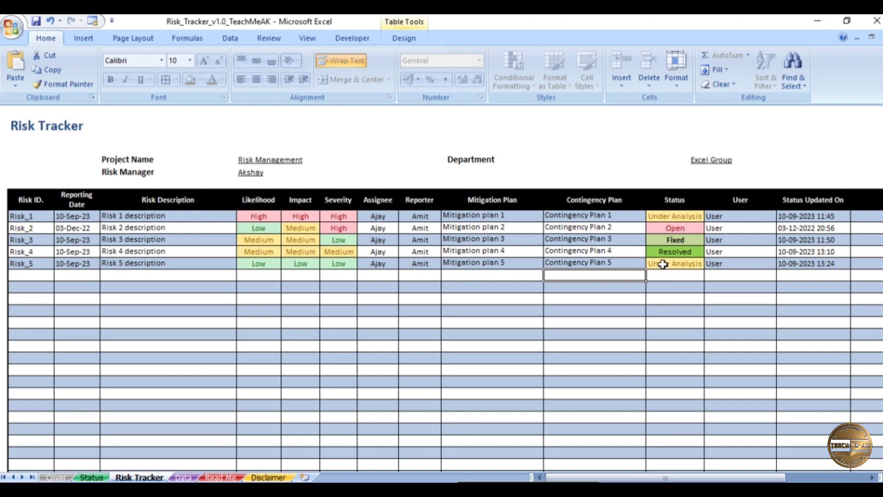
Review the Status options available for Risk_5 and examine the charts and summary on the Status sheet
left_click(663, 264)
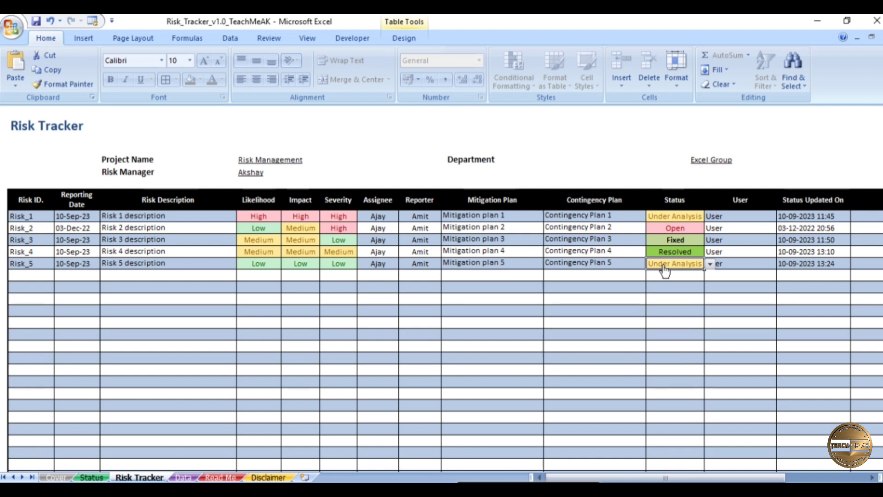
left_click(710, 264)
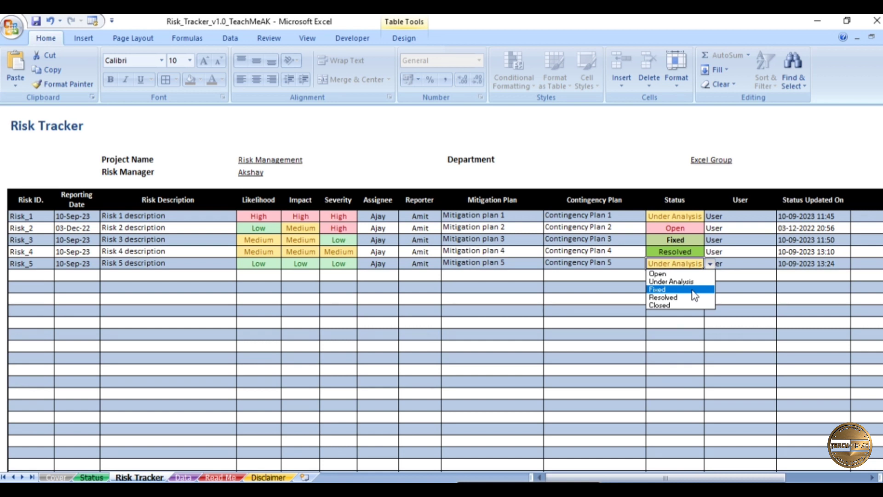
left_click(555, 270)
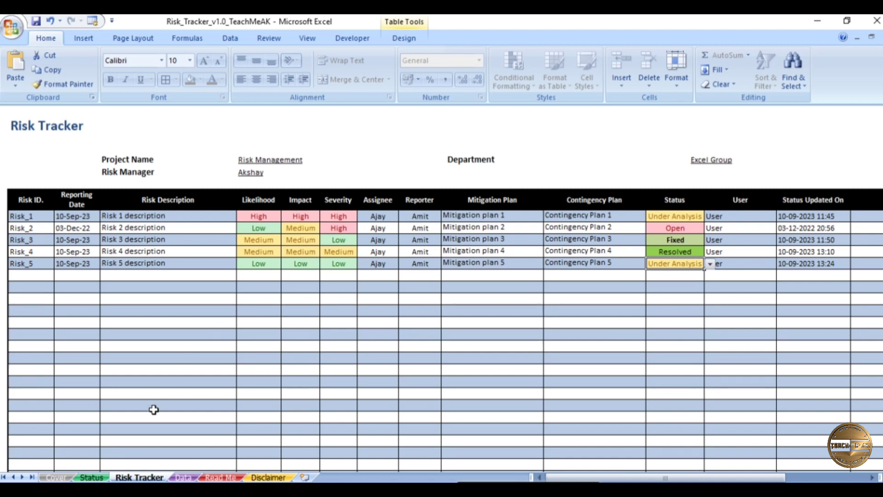
left_click(94, 477)
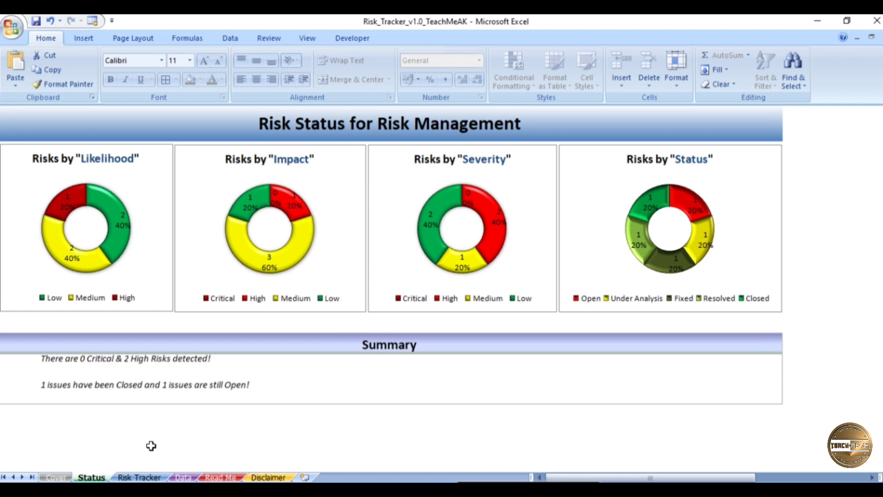
On the Risk Tracker sheet, set both the Impact and the Severity of Risk_1 to Critical
left_click(139, 477)
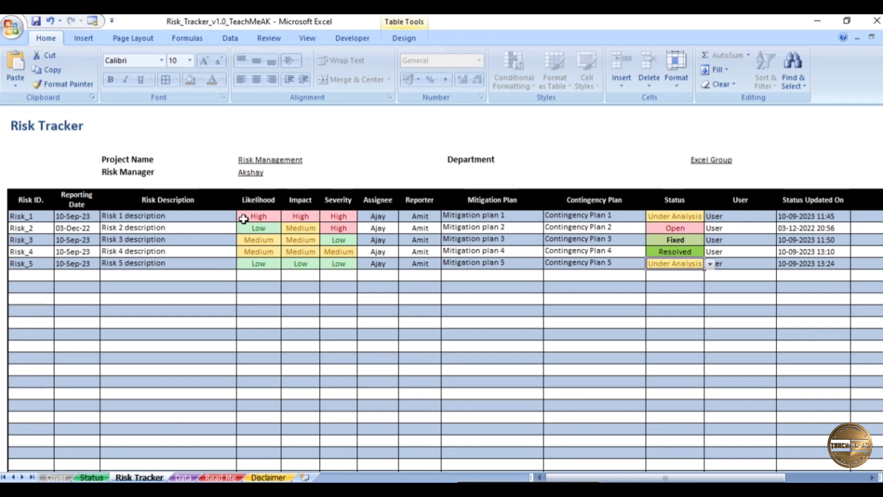
left_click(273, 219)
left_click(287, 217)
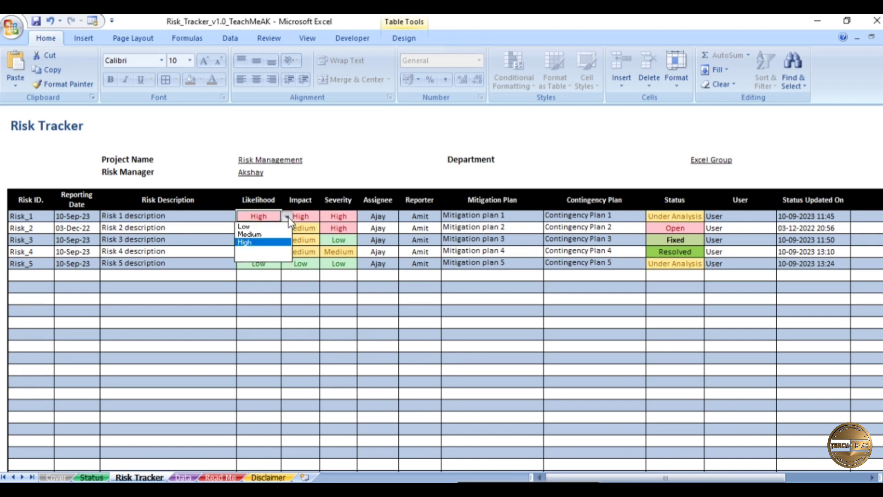
left_click(300, 217)
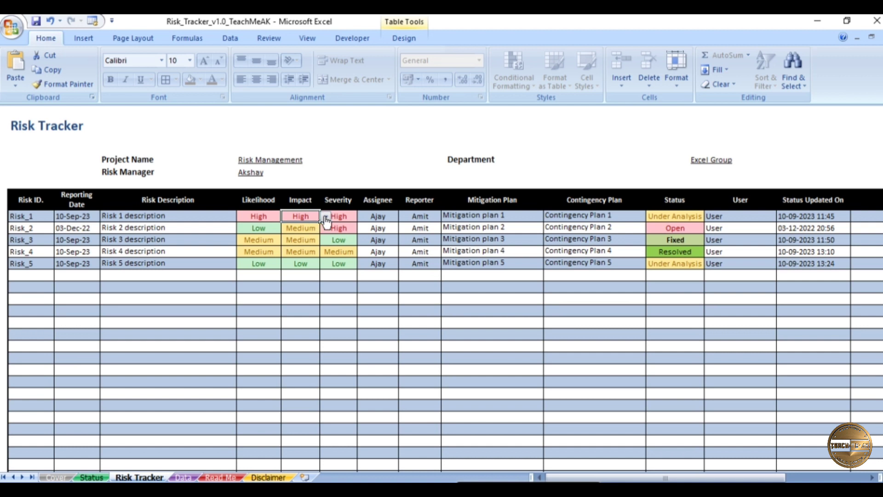
left_click(325, 217)
left_click(322, 227)
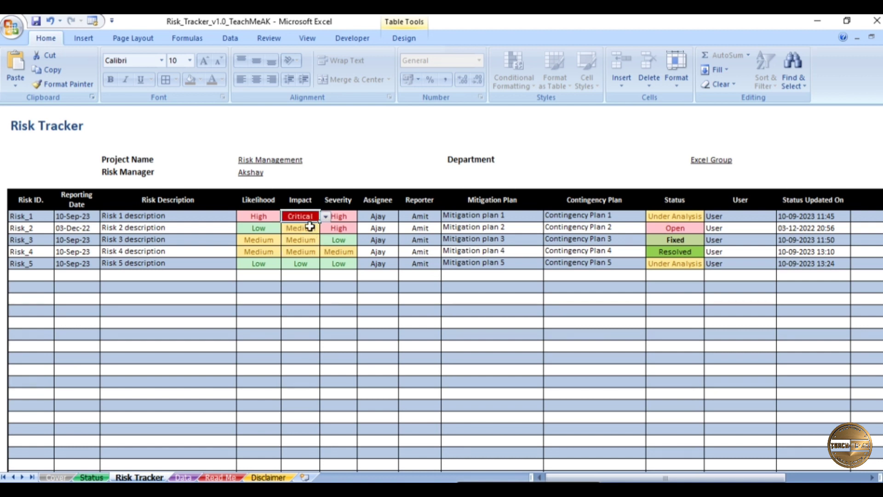
left_click(341, 217)
left_click(363, 216)
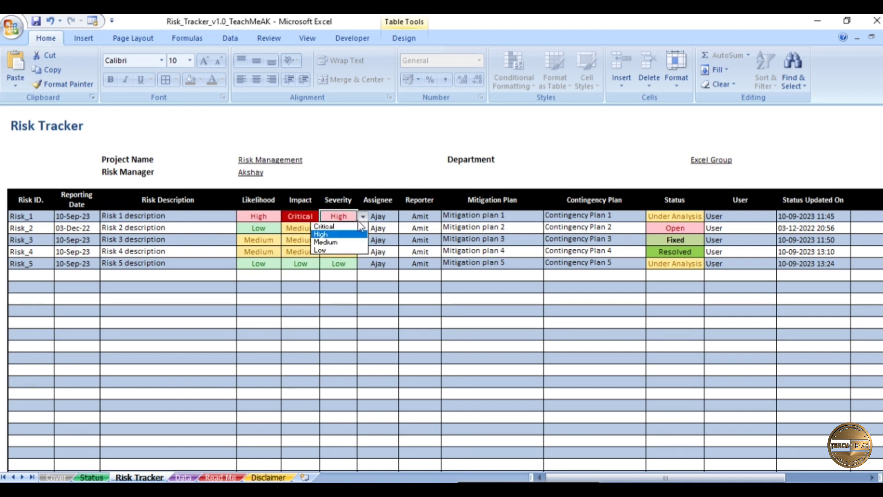
left_click(354, 226)
left_click(304, 251)
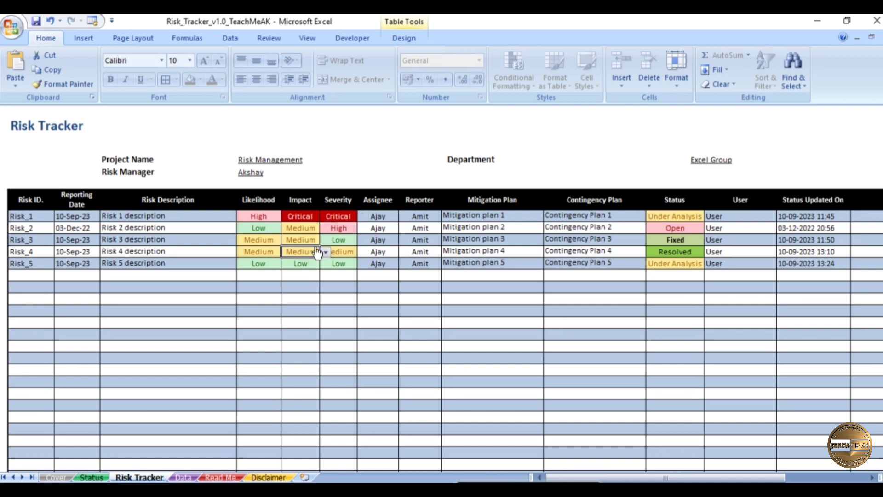
Examine the Status sheet's charts and summary and read the usage instructions on the Read Me sheet, ending on the Status sheet
left_click(92, 477)
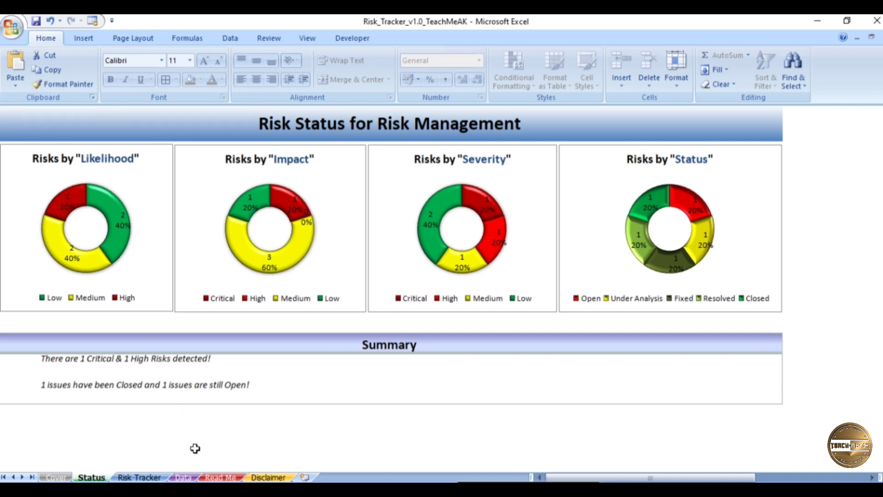
left_click(218, 478)
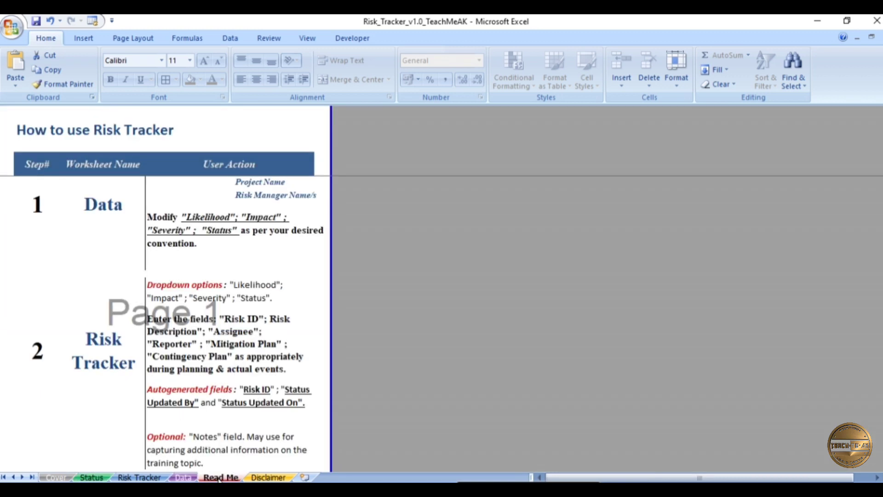
scroll(200, 369, "down", 3)
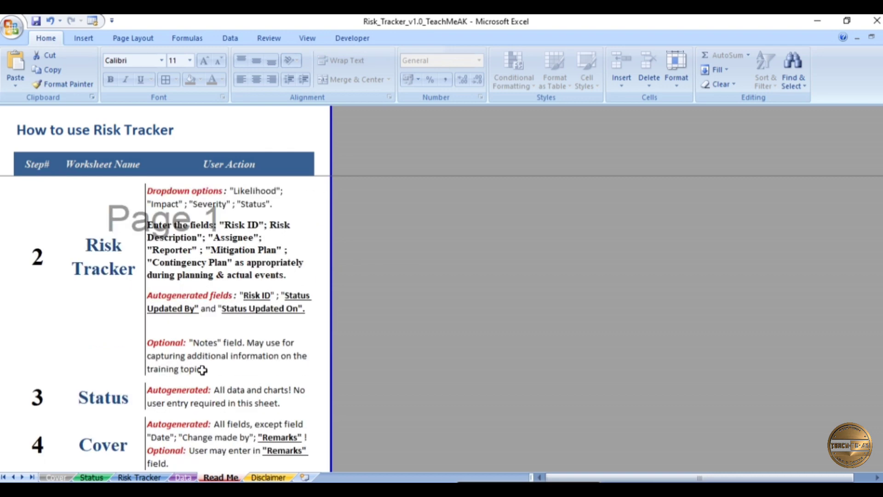
scroll(203, 369, "down", 1)
scroll(201, 369, "up", 2)
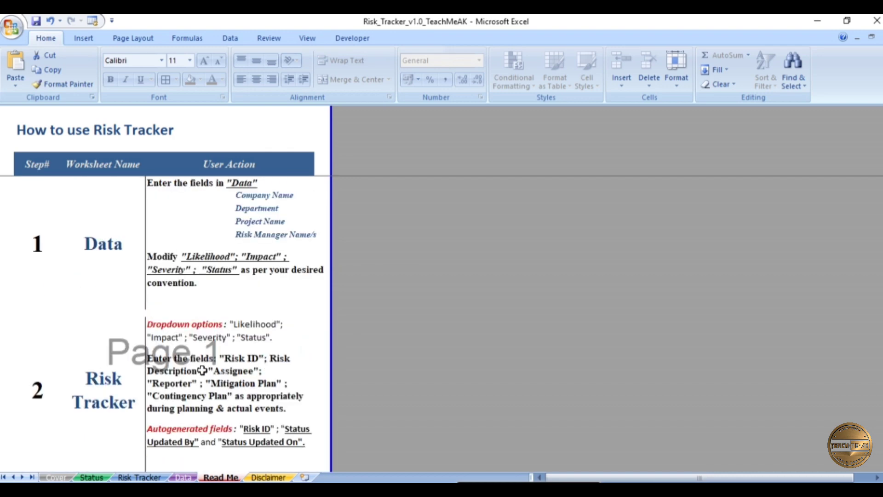
left_click(149, 478)
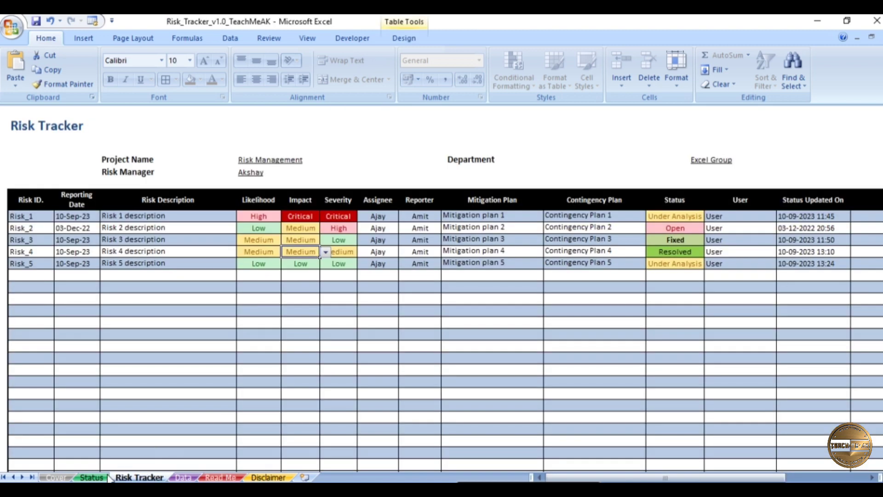
left_click(102, 478)
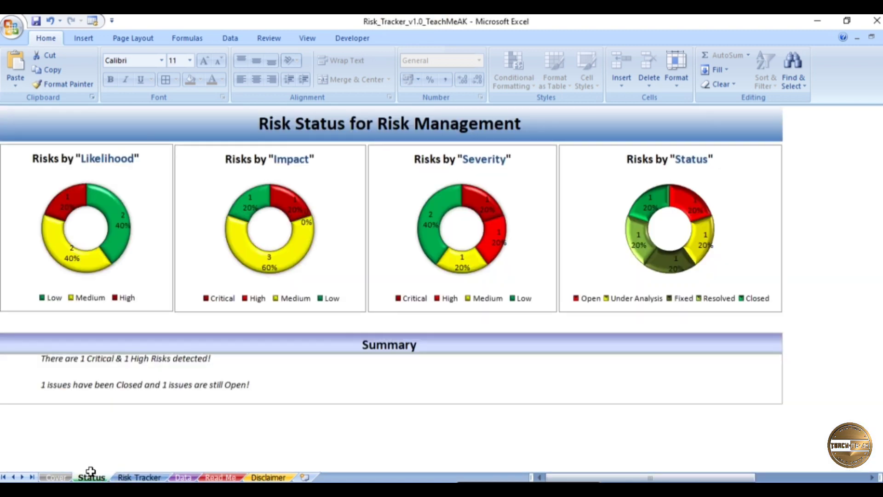